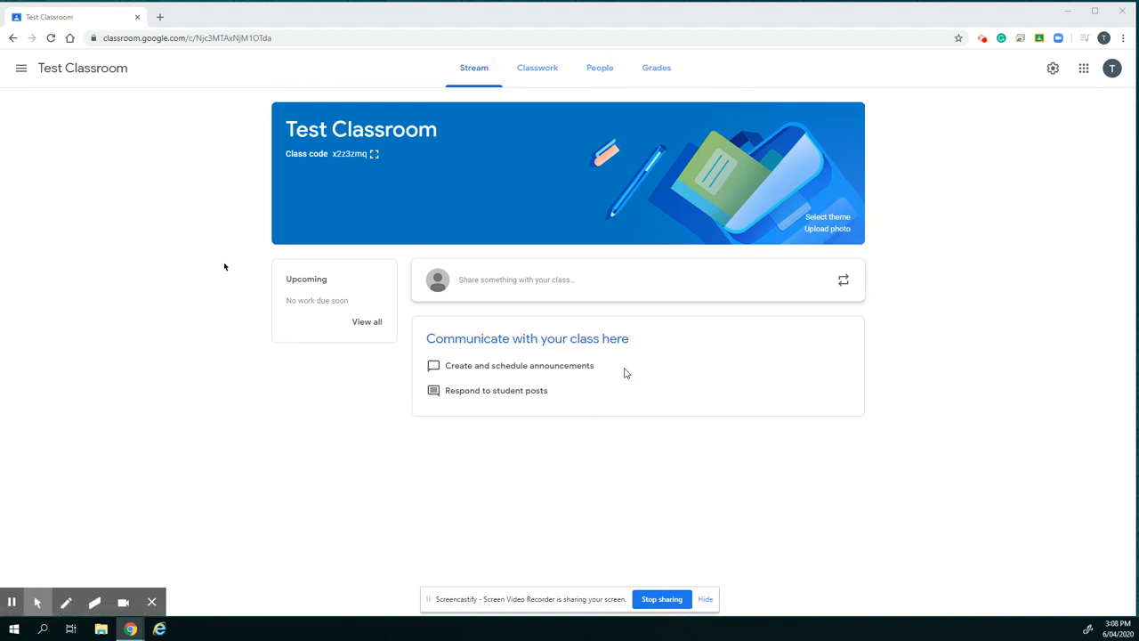
Step: Show the Create menu on the Test Classroom classwork page
left_click(537, 67)
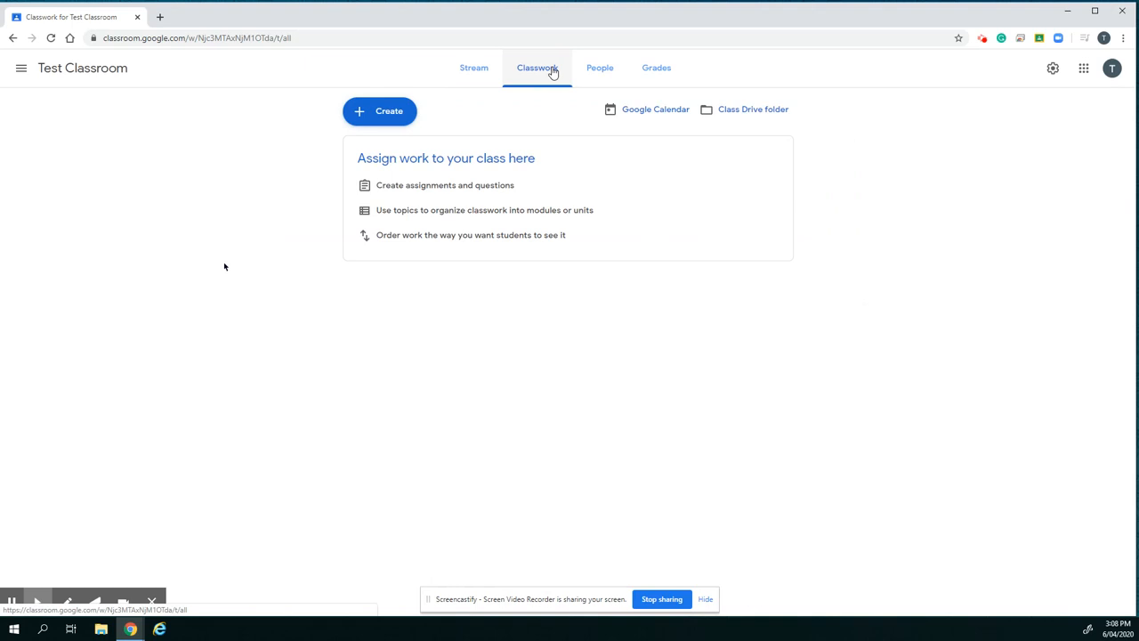
left_click(391, 112)
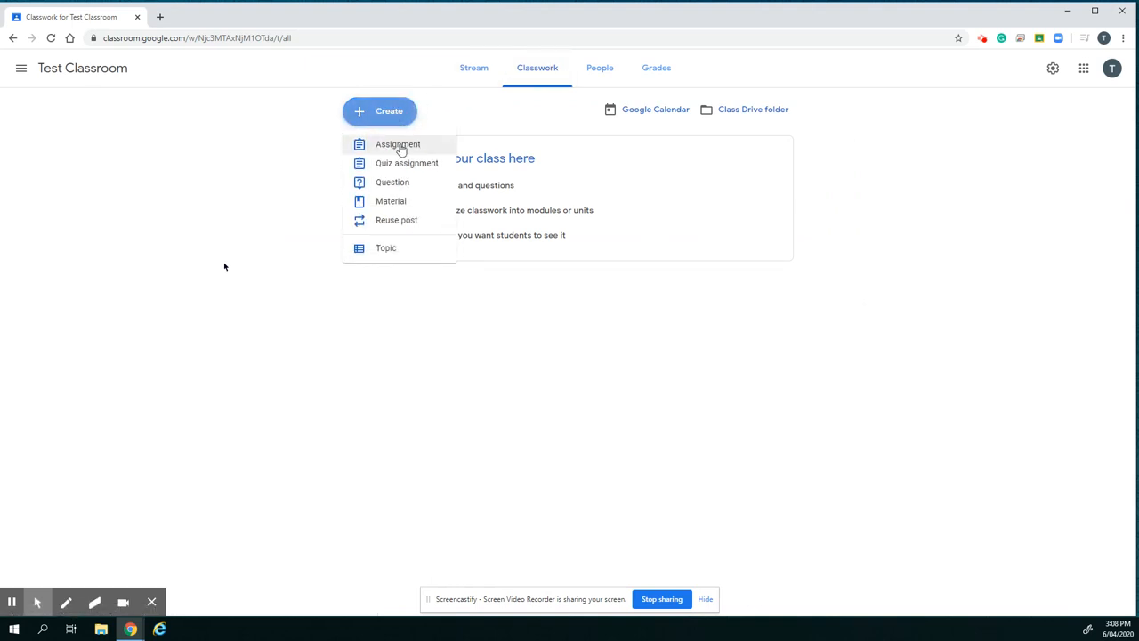
Step: Begin an assignment titled 'Task 1' with instructions 'Complete questions'
left_click(398, 144)
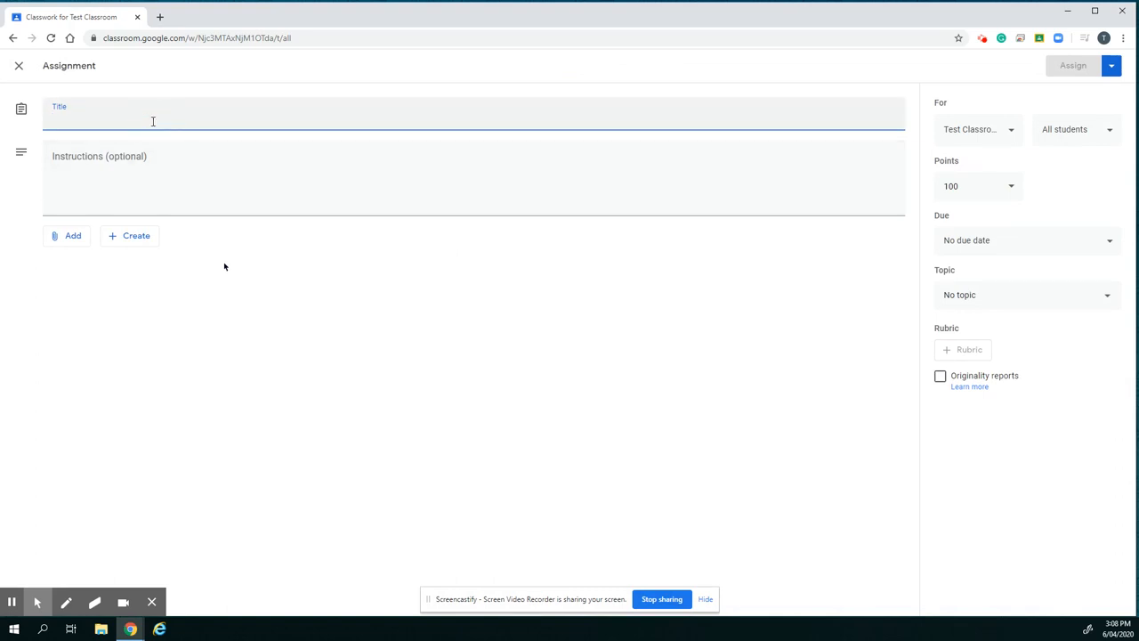
type("Task 1")
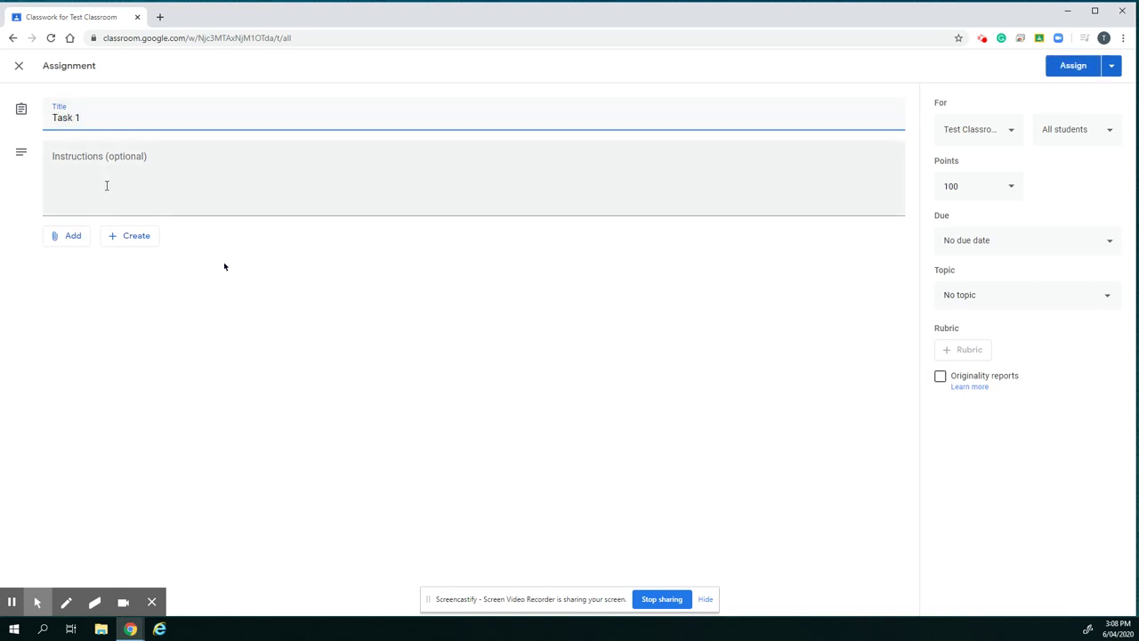
left_click(107, 185)
type("Complete")
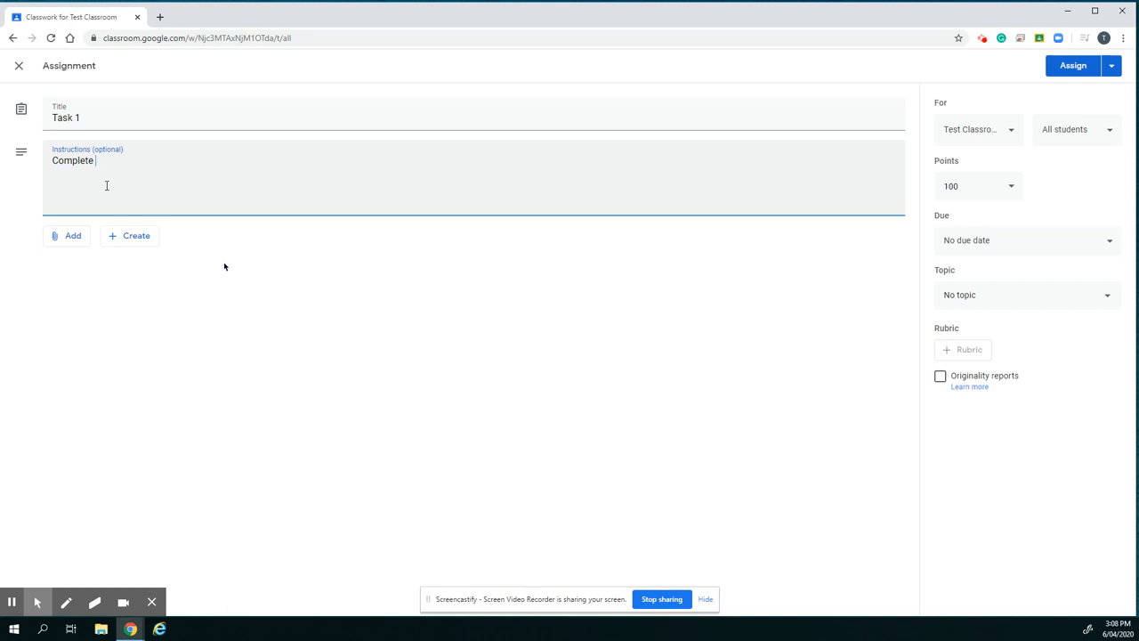
type("questions")
left_click(74, 238)
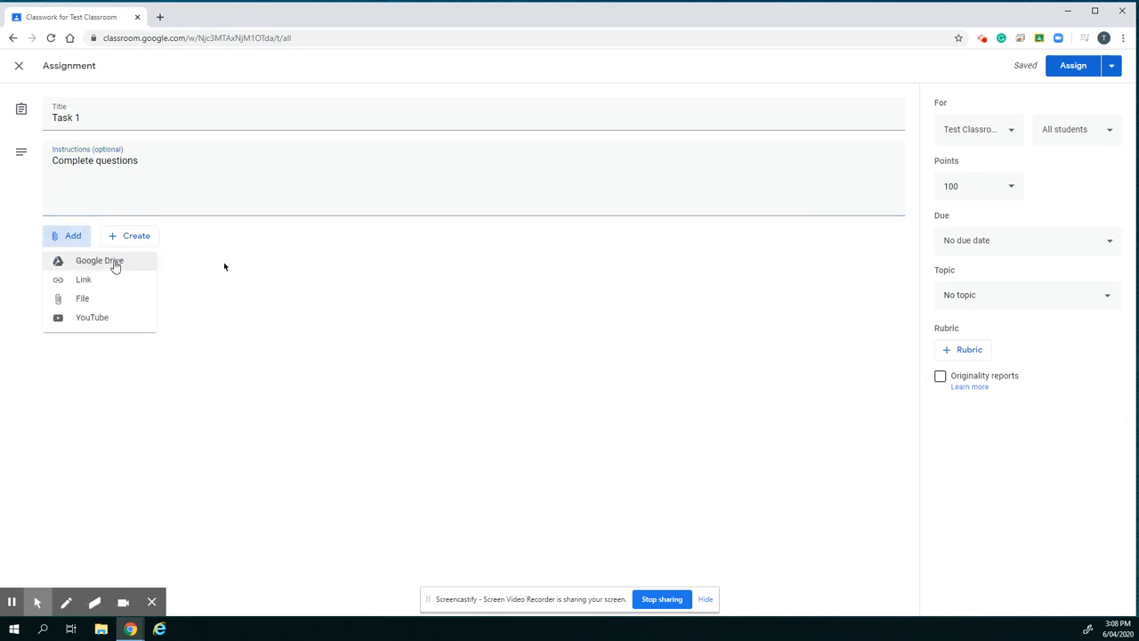
left_click(100, 261)
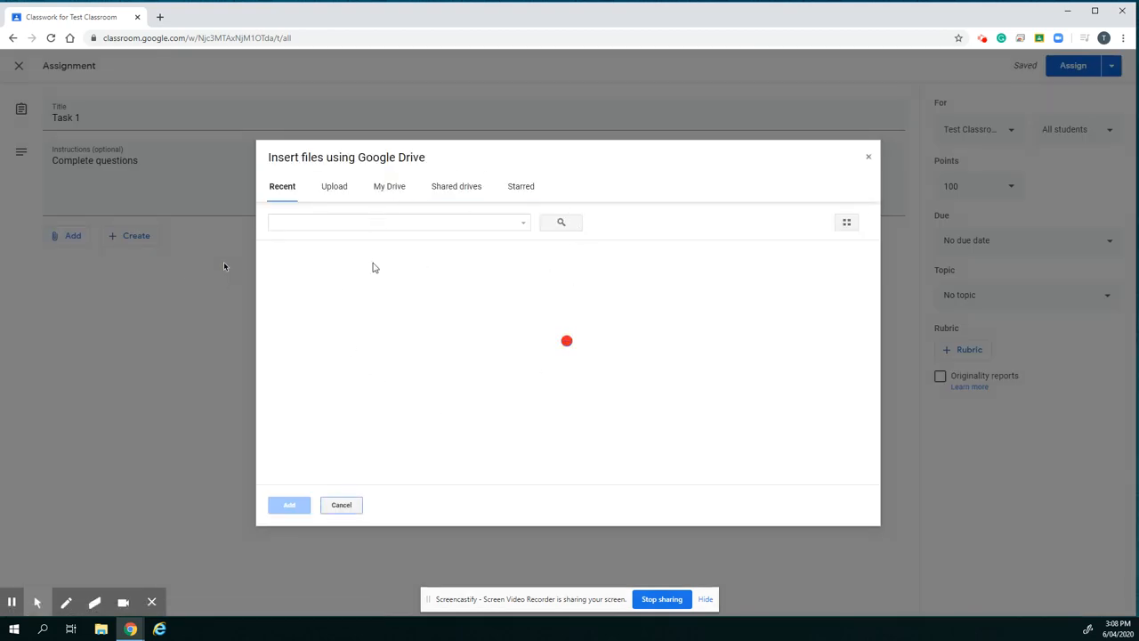
left_click(341, 504)
left_click(55, 234)
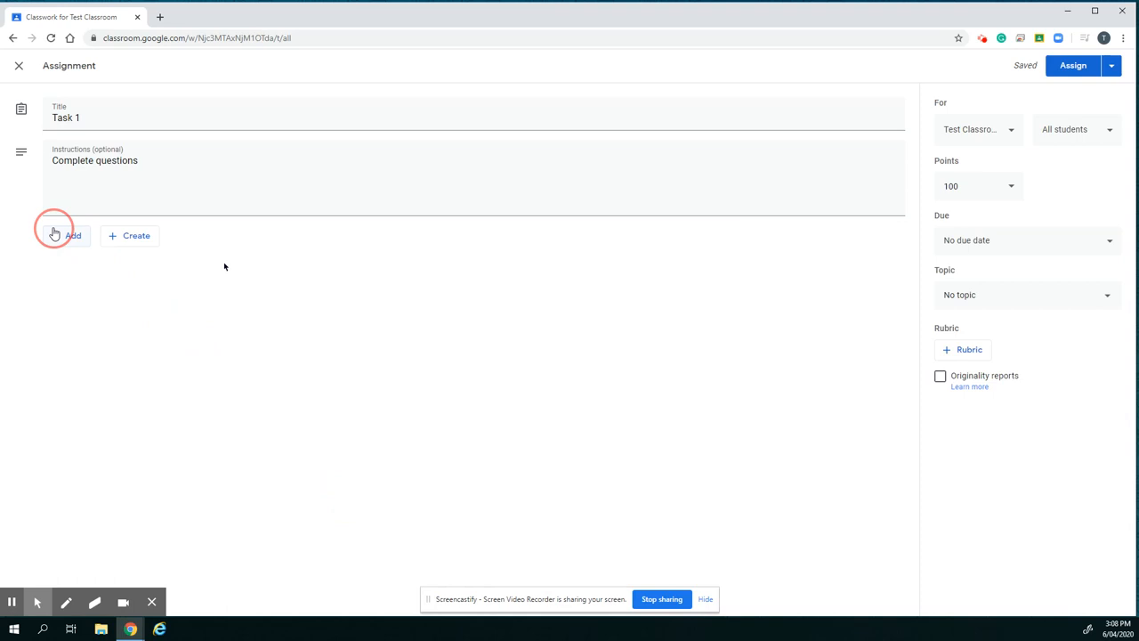
left_click(70, 235)
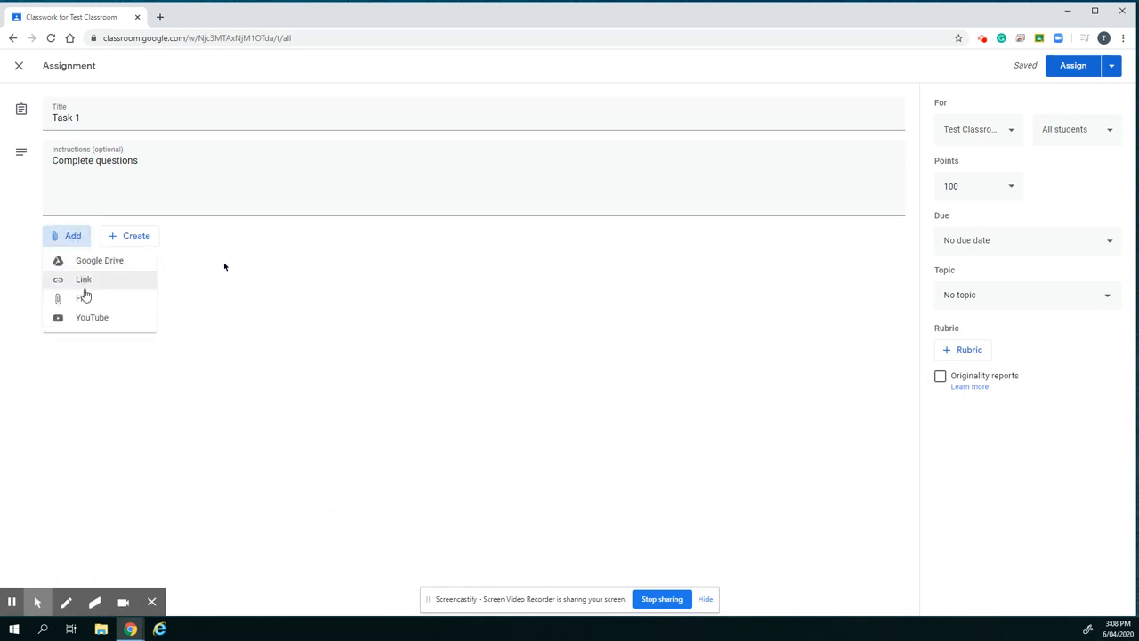
left_click(83, 299)
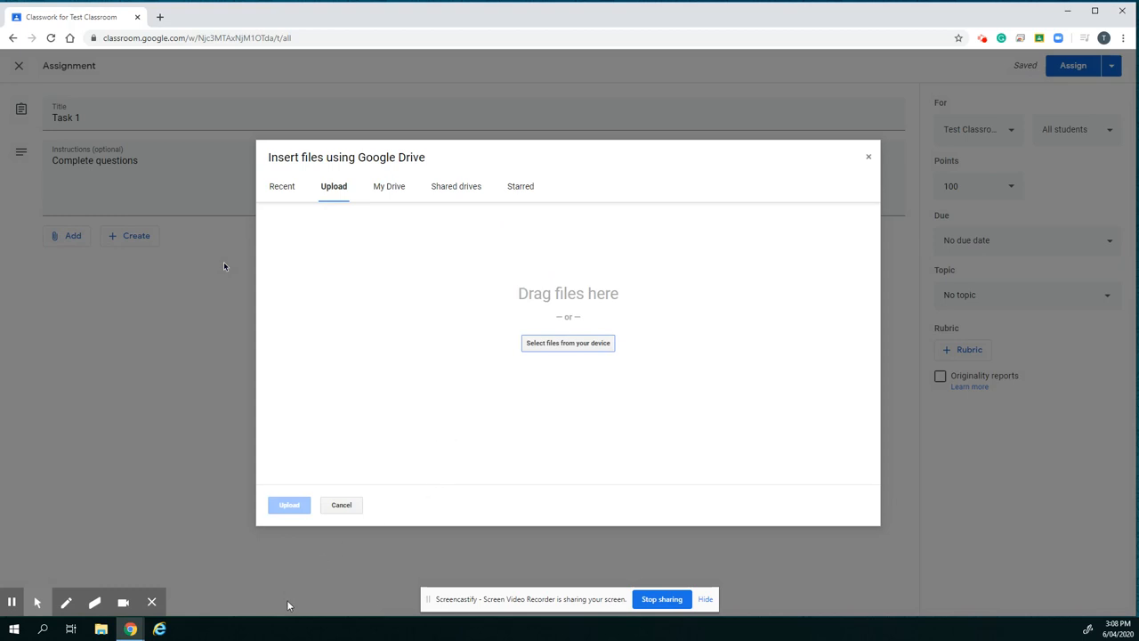
left_click(868, 157)
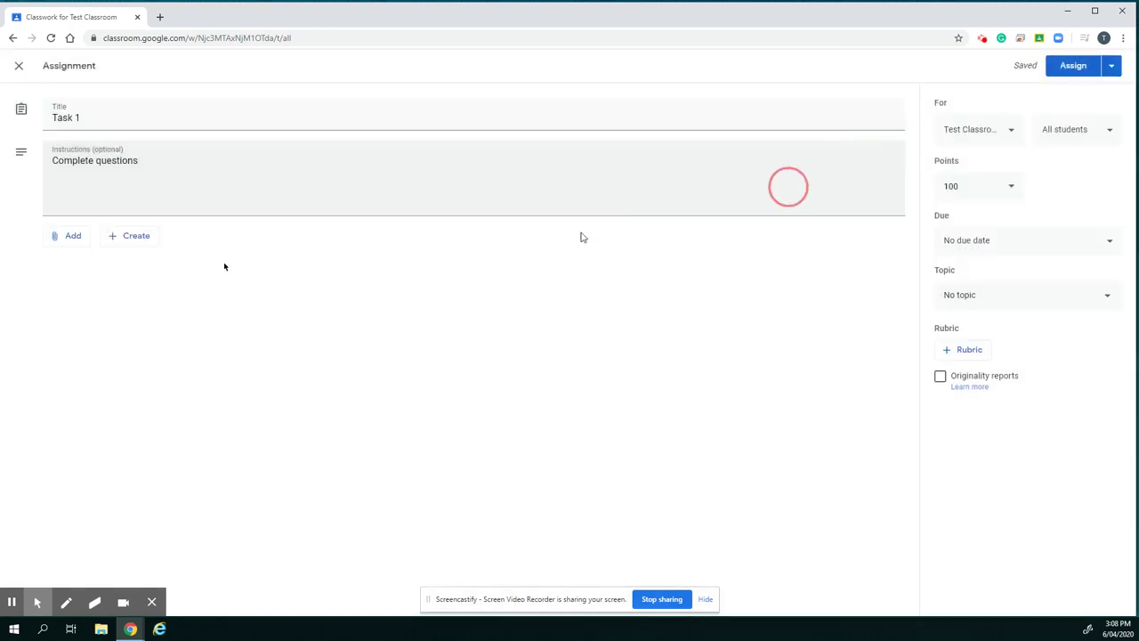
Step: Create a new Google Doc attachment and land in the blank document
left_click(136, 236)
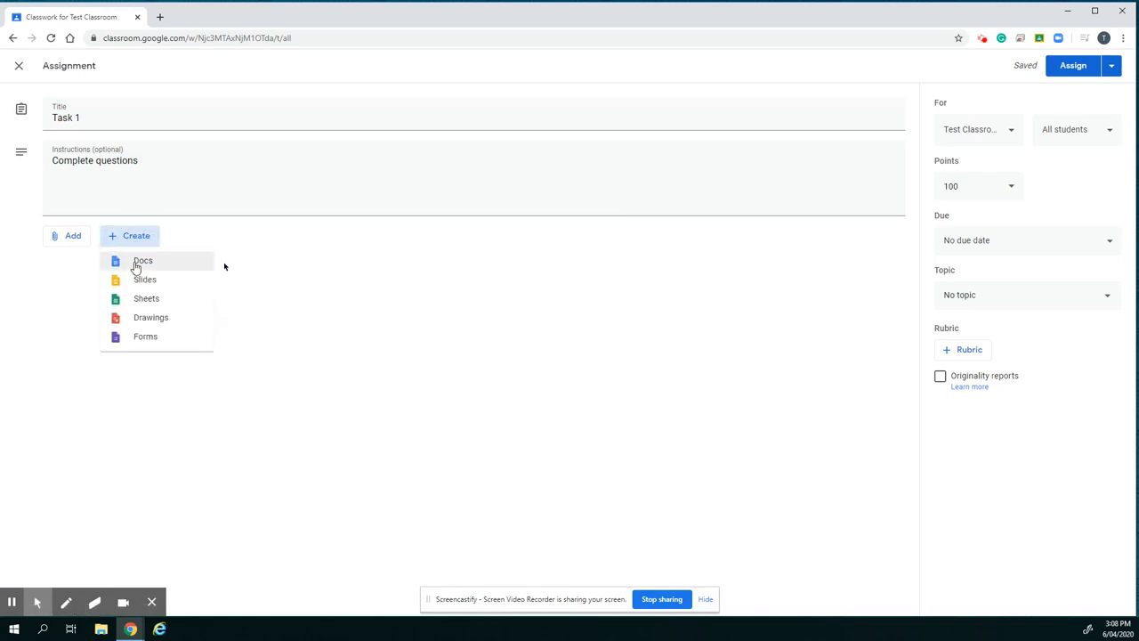
left_click(137, 265)
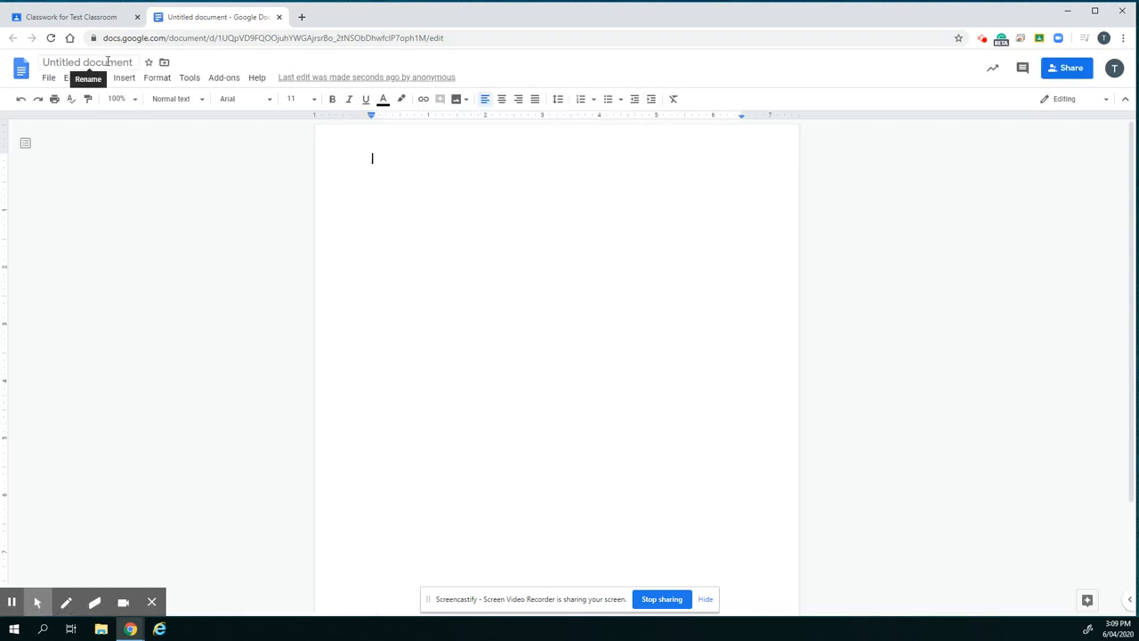
Step: Rename the untitled document to 'Task 1'
left_click(108, 61)
type("Task 1")
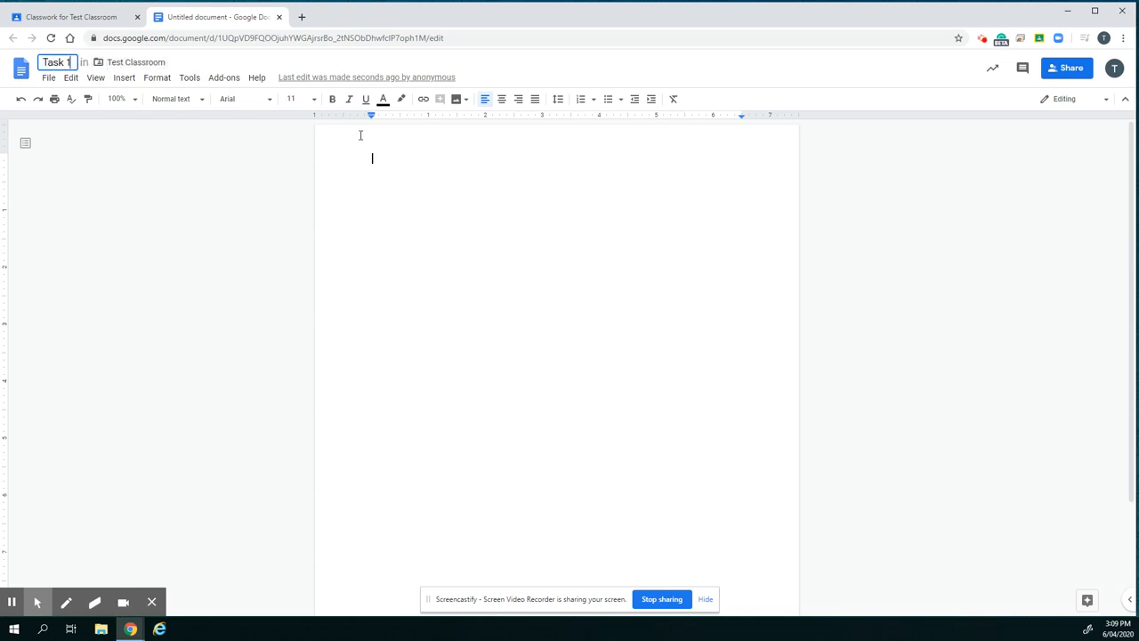
left_click(392, 163)
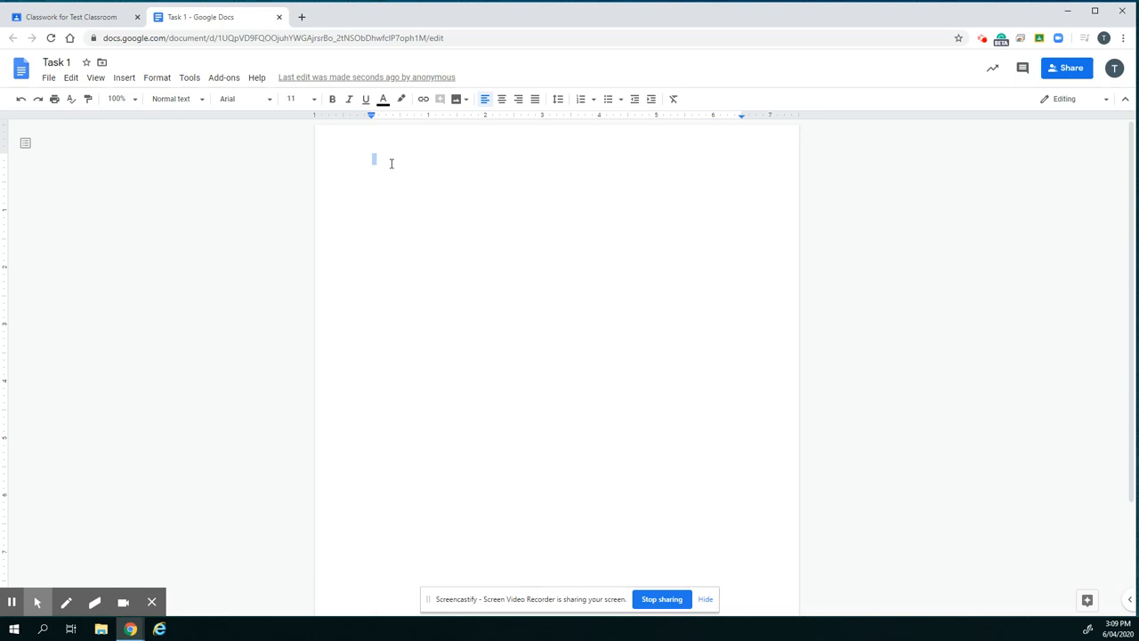
type("Instructions")
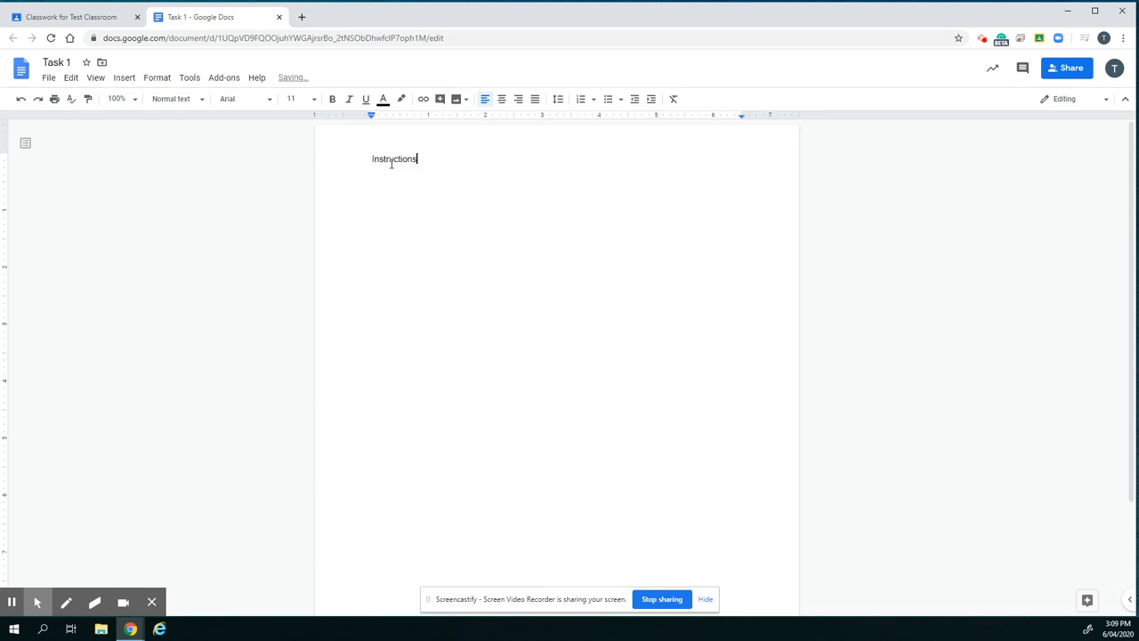
Step: Write an Instructions line, a Questions: heading and three numbered questions
key("Return")
type("Questions")
type(":")
key("Return")
type("1. What is y")
type("our nae")
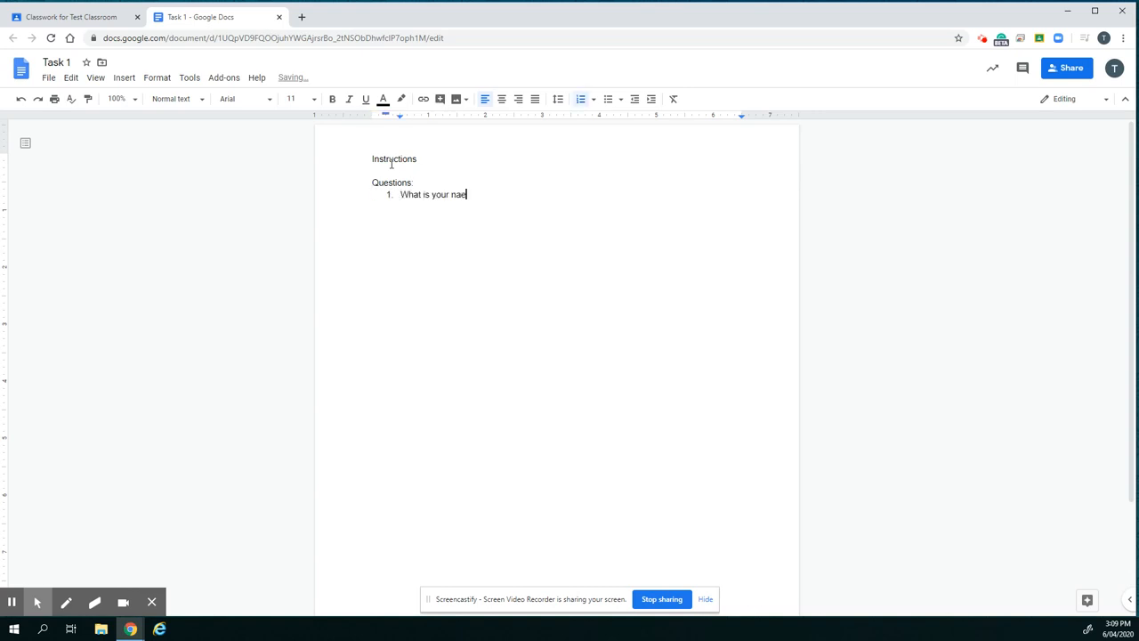
type("me?")
key("Return")
type("What ")
type("day is it t")
type("oday?")
key("Return")
type("What")
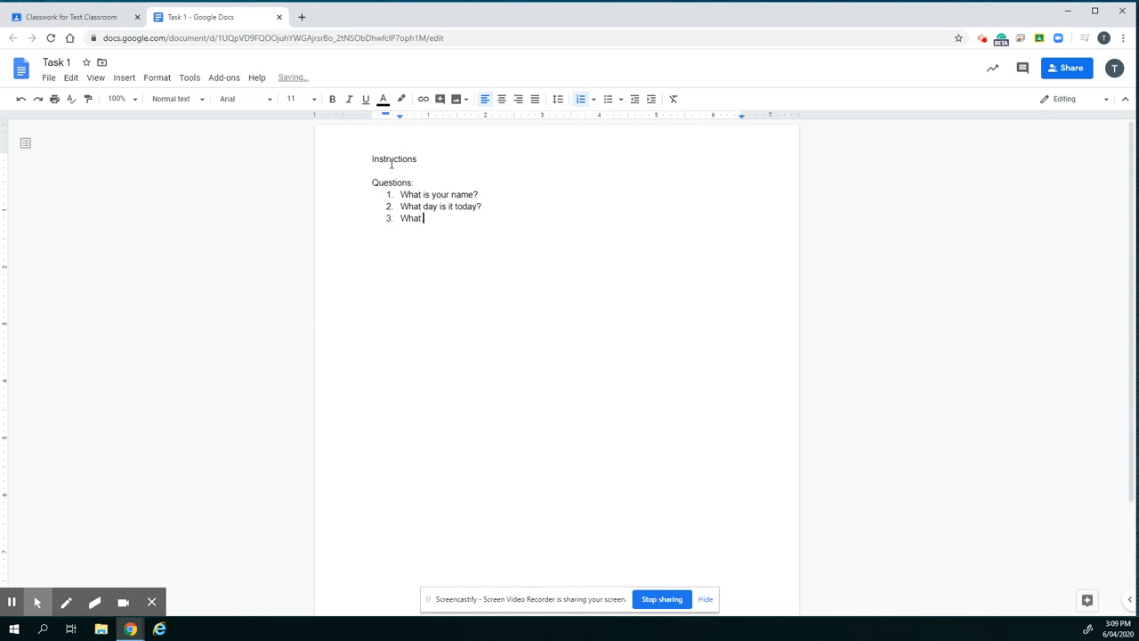
type(" is the weather like?")
Step: Return to the assignment and set the attached doc to 'Make a copy for each student'
left_click(280, 17)
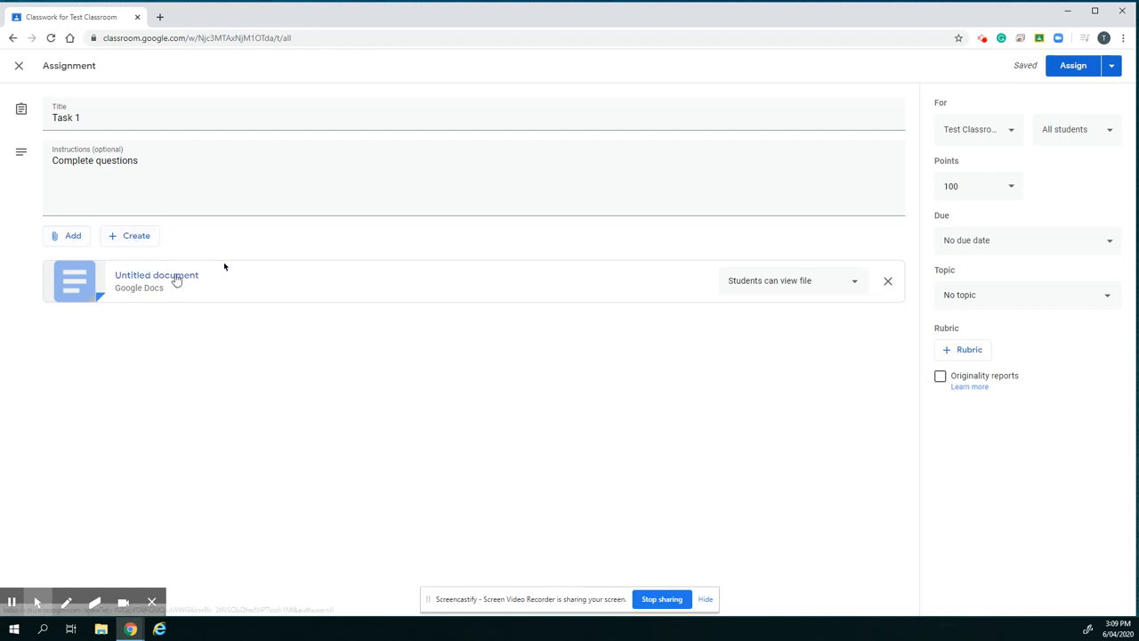
left_click(805, 281)
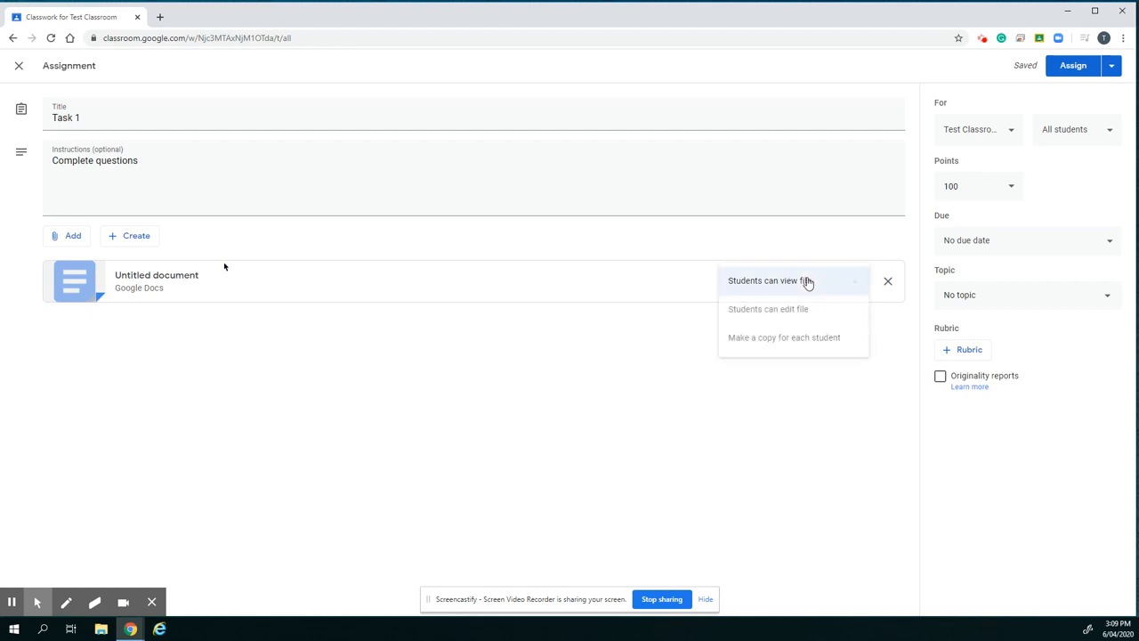
left_click(807, 341)
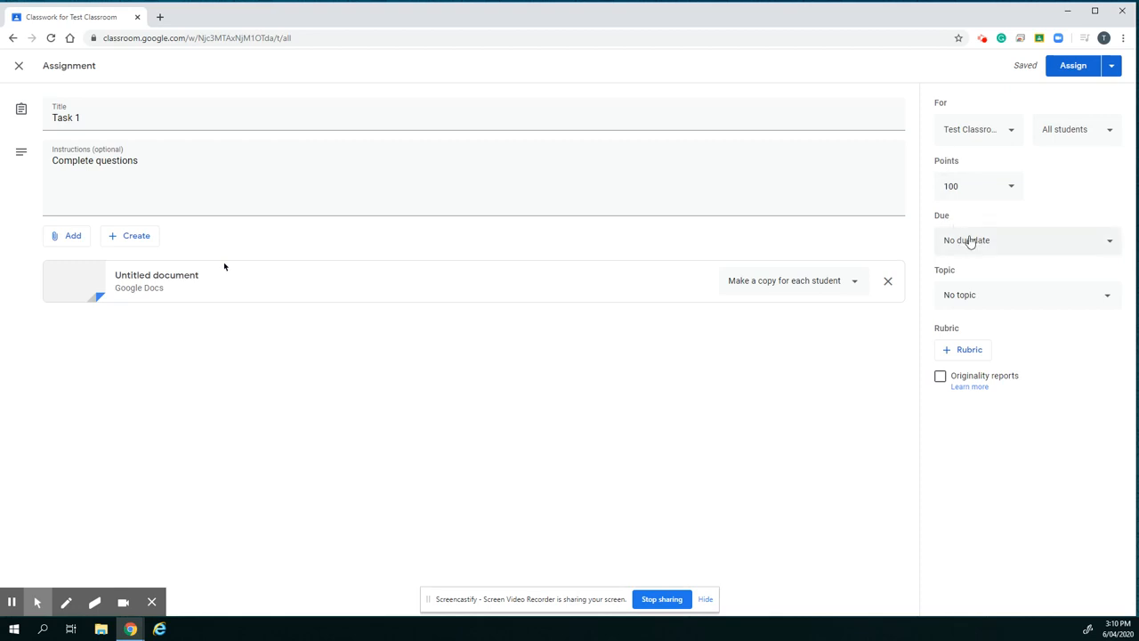
Step: Set Points to Ungraded and assign Task 1 to all students
left_click(1011, 186)
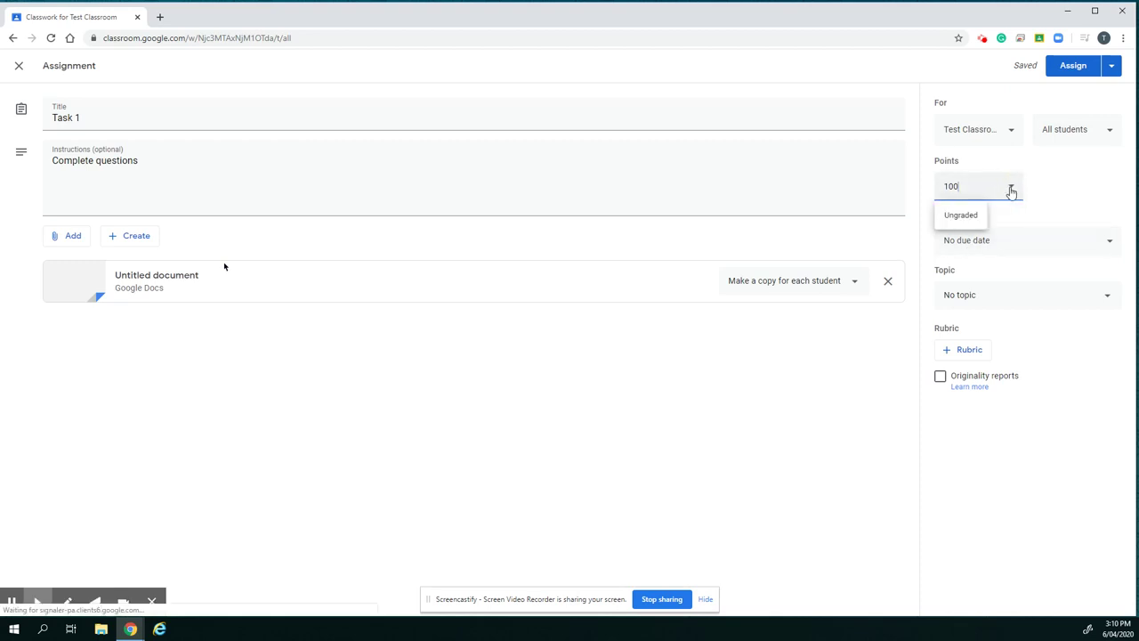
left_click(960, 214)
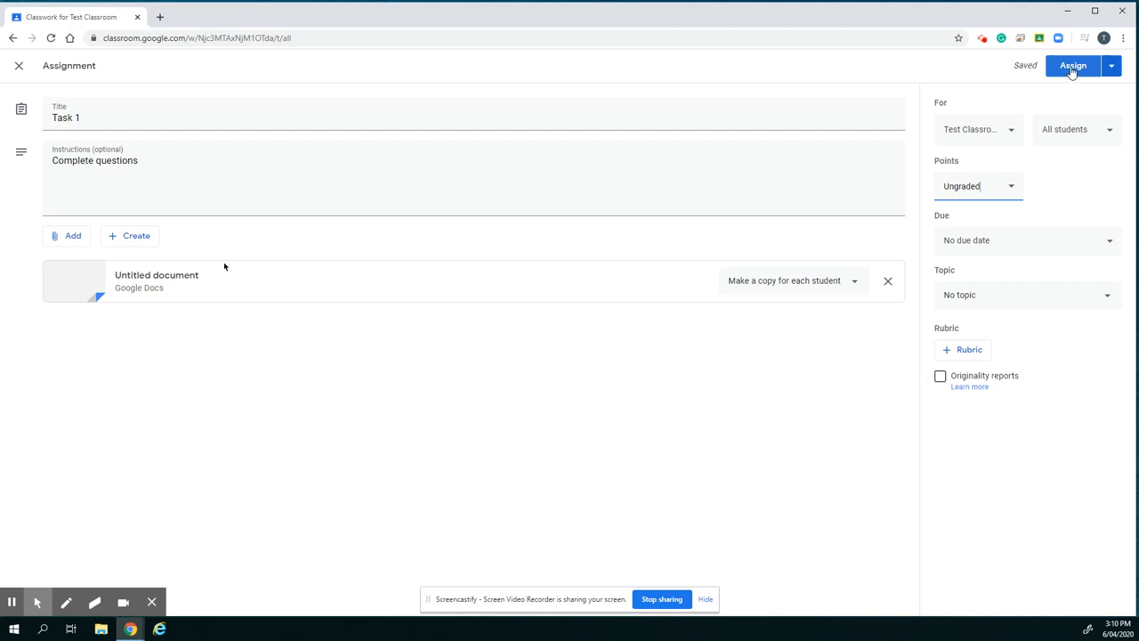
left_click(1072, 69)
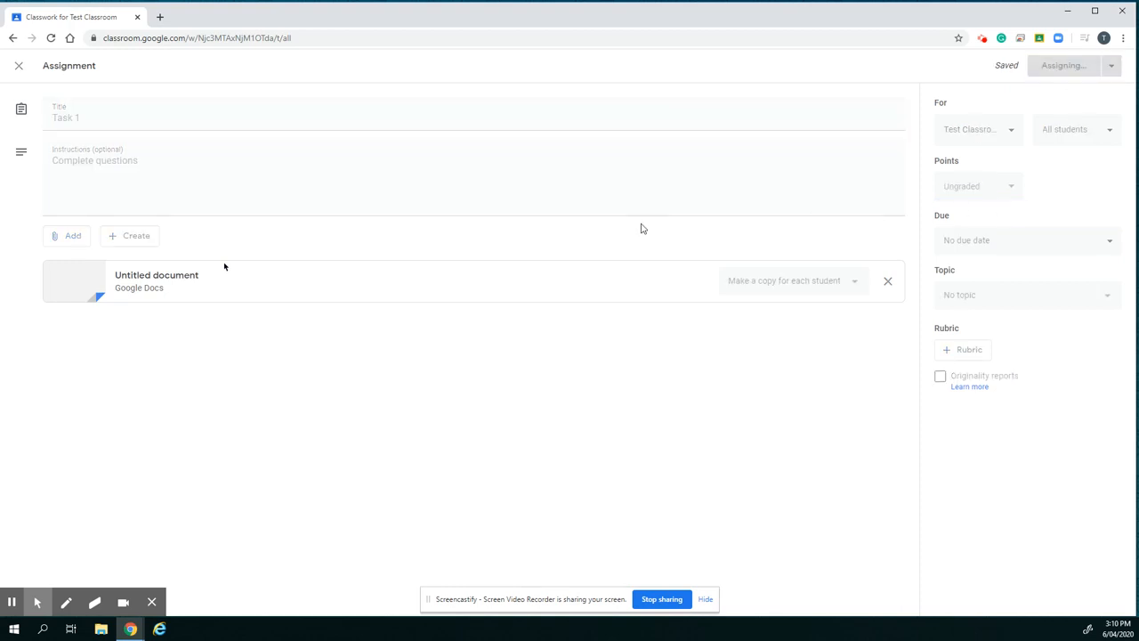